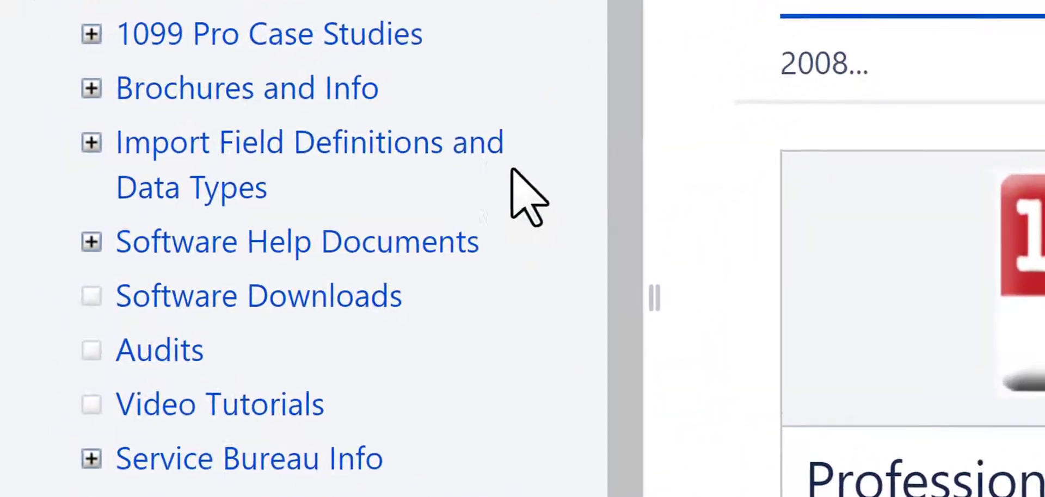
# Step: Open the 1099-MISC 2022 page from the Form Import Fields section of the Import Field Definitions and Data Types documentation
pyautogui.click(482, 163)
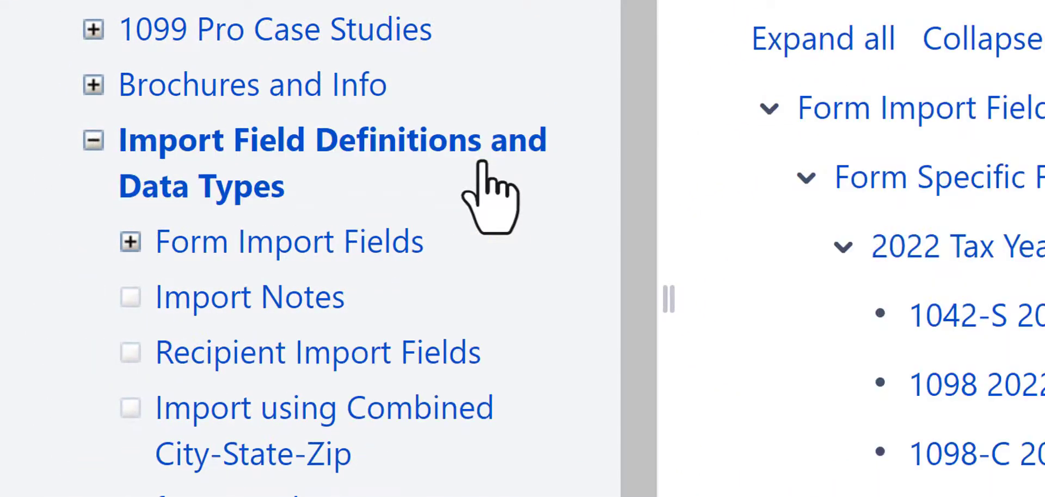
pyautogui.click(387, 256)
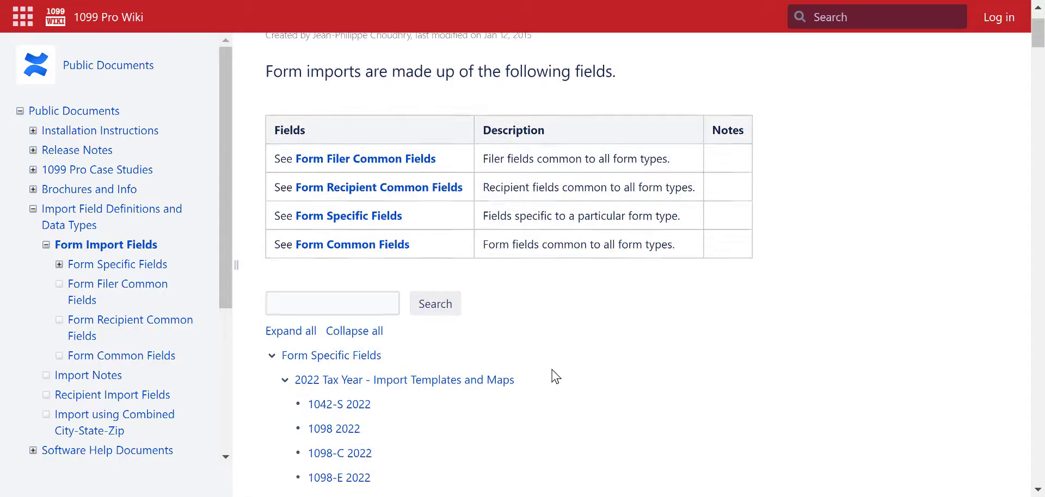
pyautogui.scroll(-5, 555, 376)
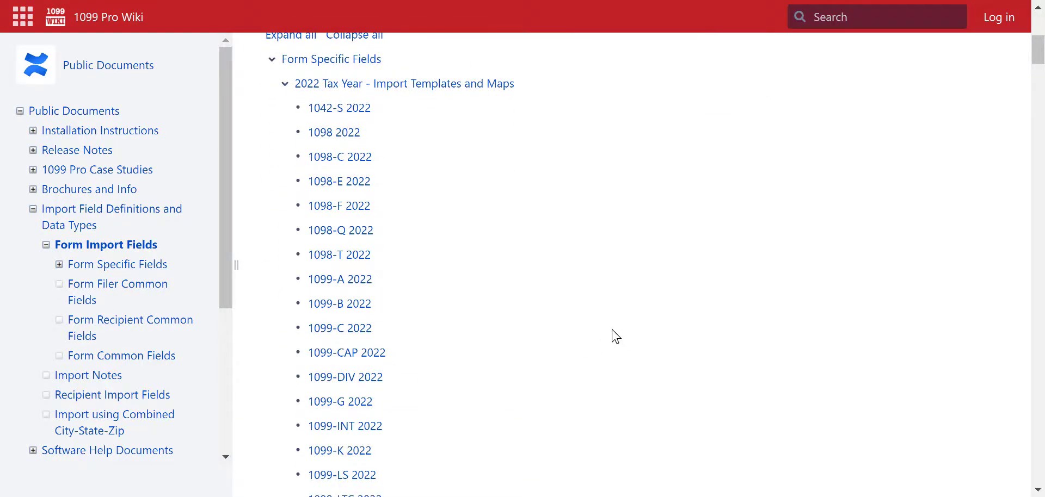
pyautogui.scroll(-4, 606, 333)
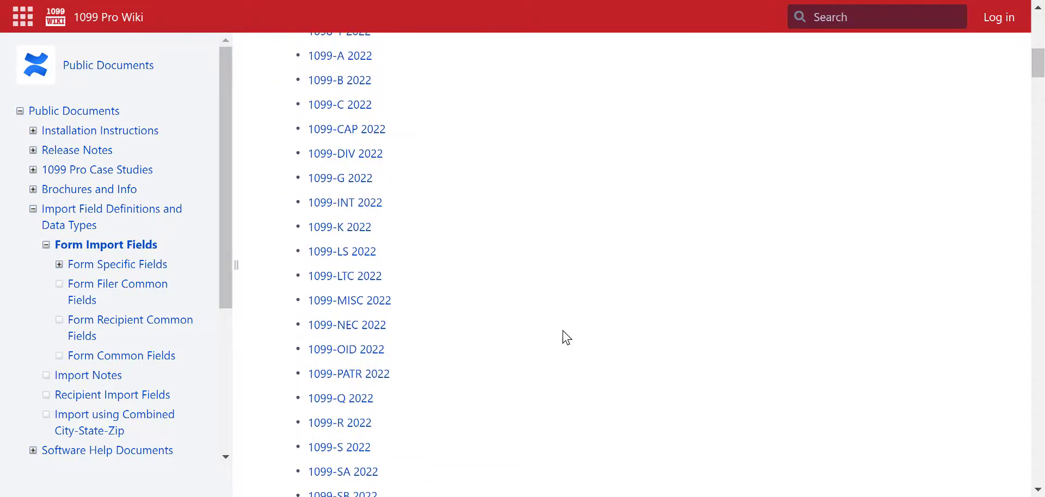
pyautogui.click(353, 303)
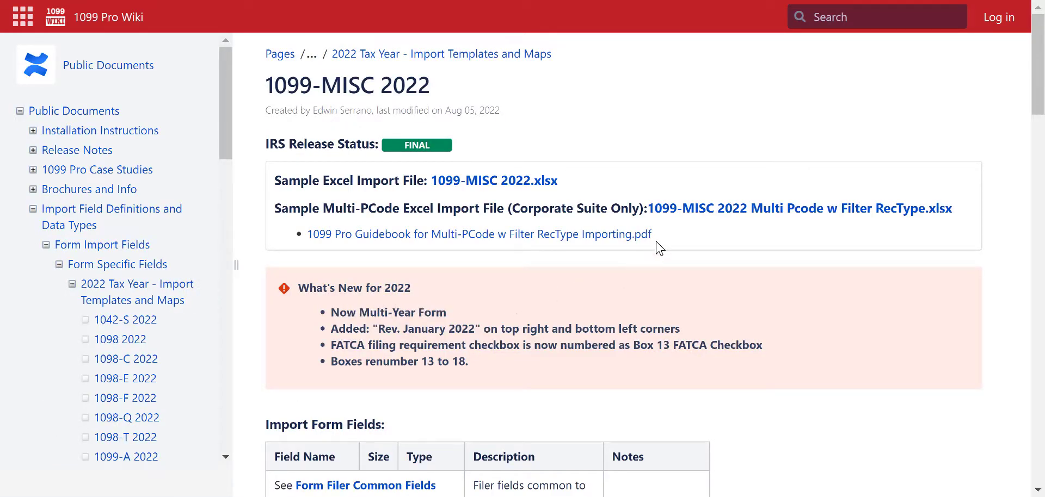
# Step: Review the What's New for 2022 notes and the Import Form Fields table on the 1099-MISC 2022 page
pyautogui.scroll(-1, 702, 266)
pyautogui.scroll(-5, 705, 270)
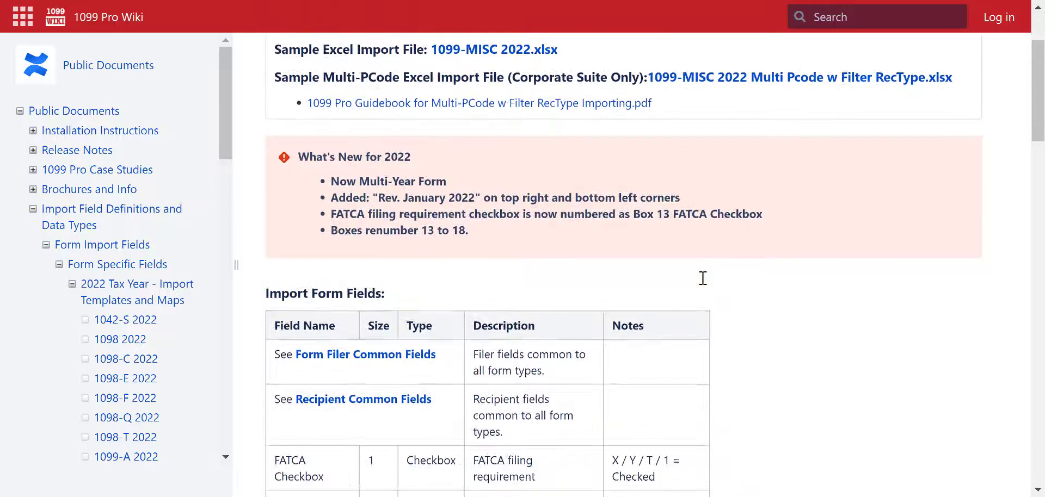
pyautogui.scroll(-3, 759, 293)
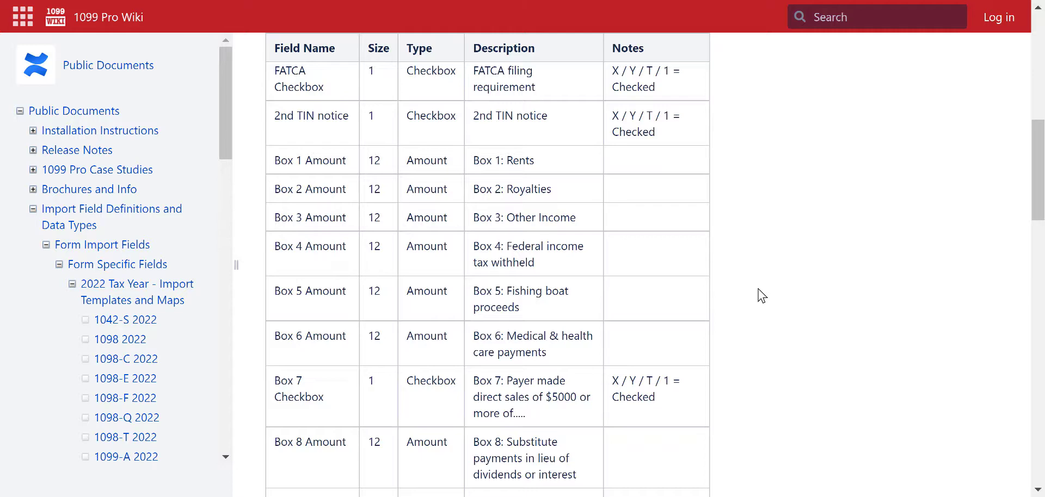
pyautogui.scroll(6, 762, 295)
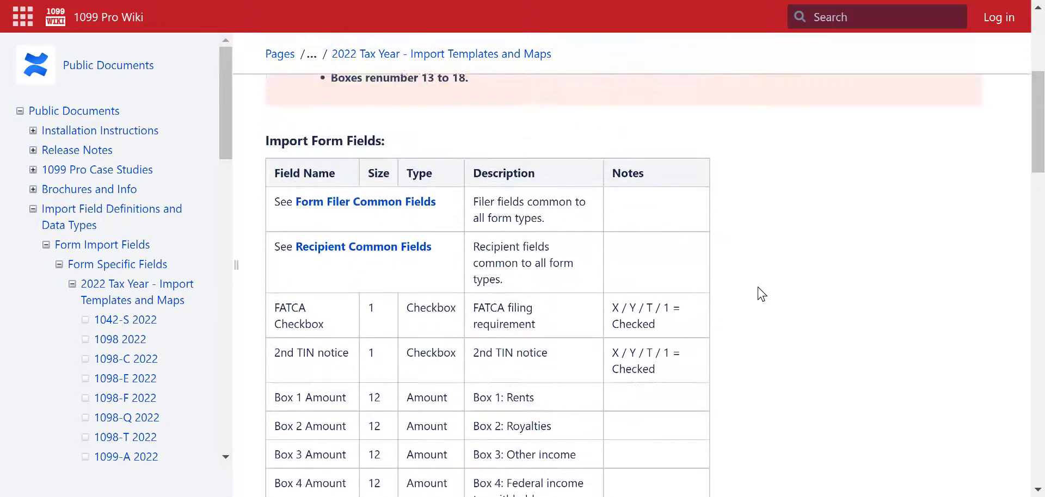
pyautogui.scroll(3, 761, 294)
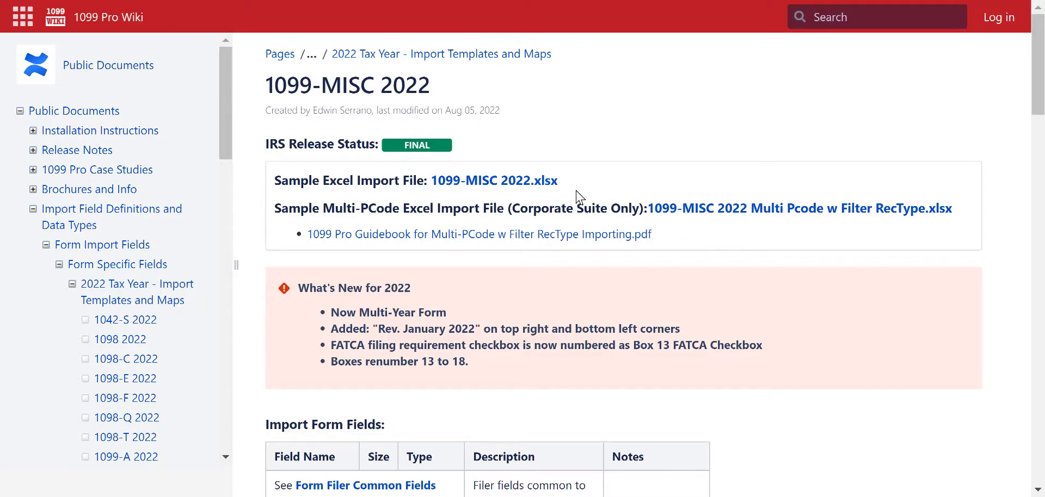
# Step: Download the sample Excel import file 1099-MISC 2022.xlsx and open it in Excel with editing enabled
pyautogui.click(533, 188)
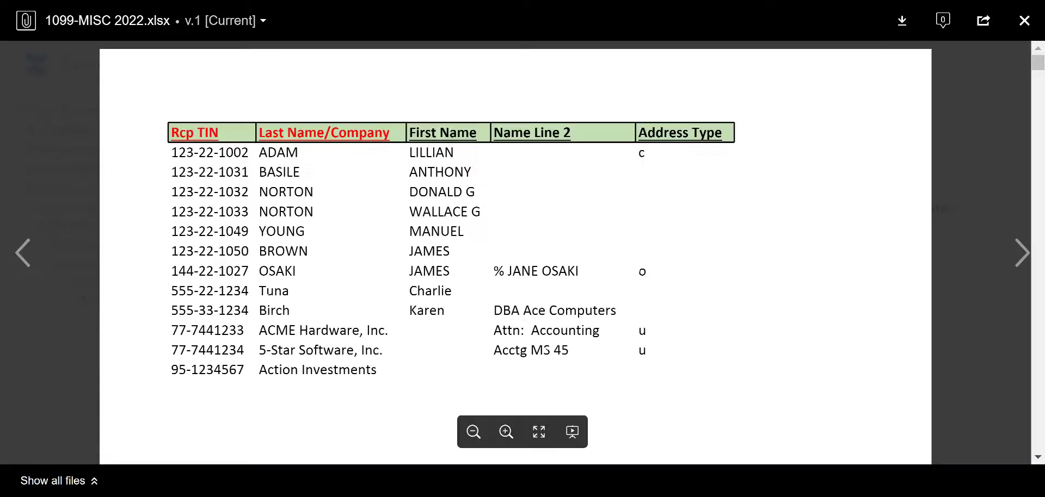
pyautogui.click(882, 25)
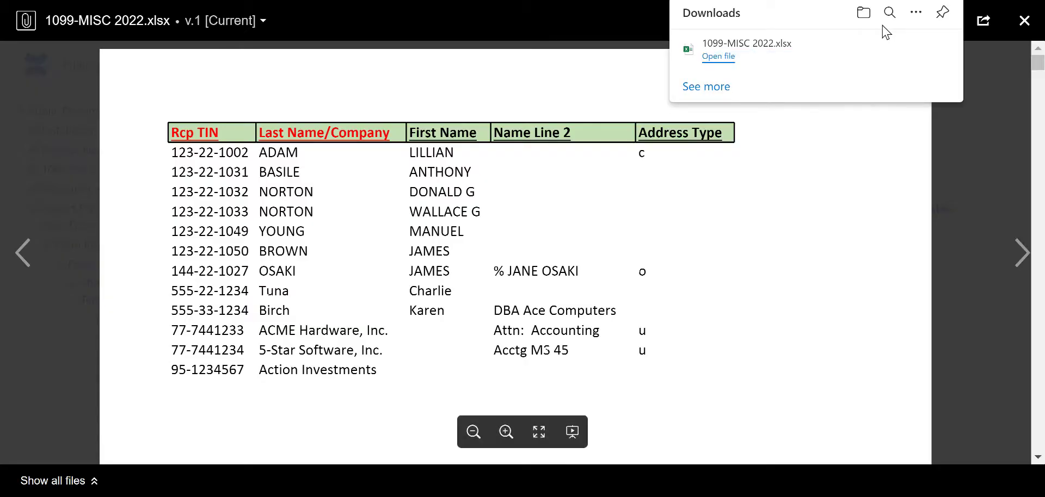
pyautogui.click(883, 33)
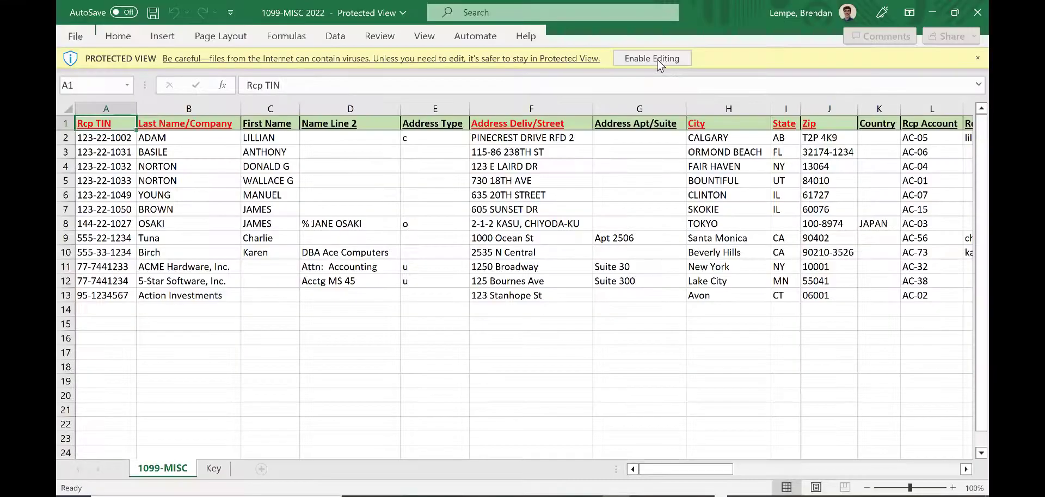
pyautogui.click(657, 59)
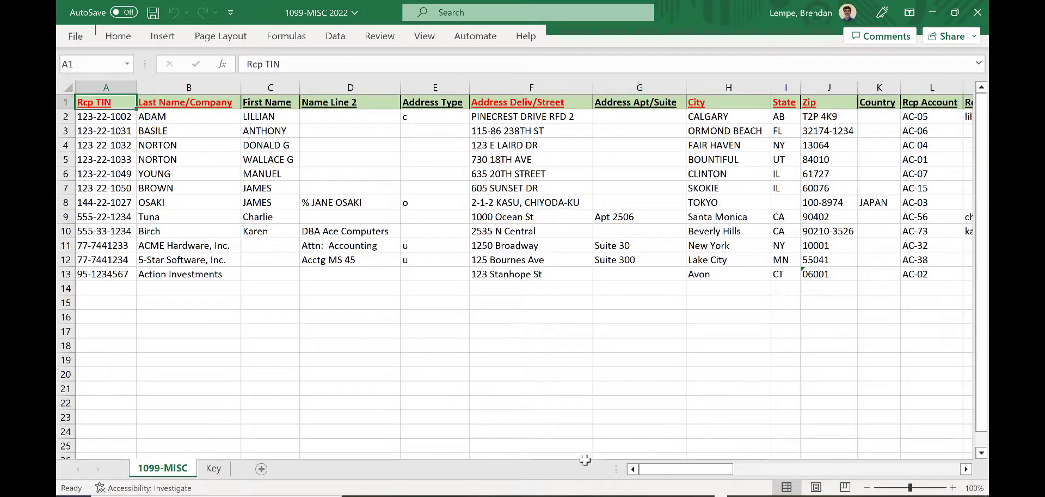
# Step: Examine the sample workbook's box amount columns and the Key sheet's color coding and additional notes
pyautogui.moveTo(667, 469); pyautogui.dragTo(830, 461)
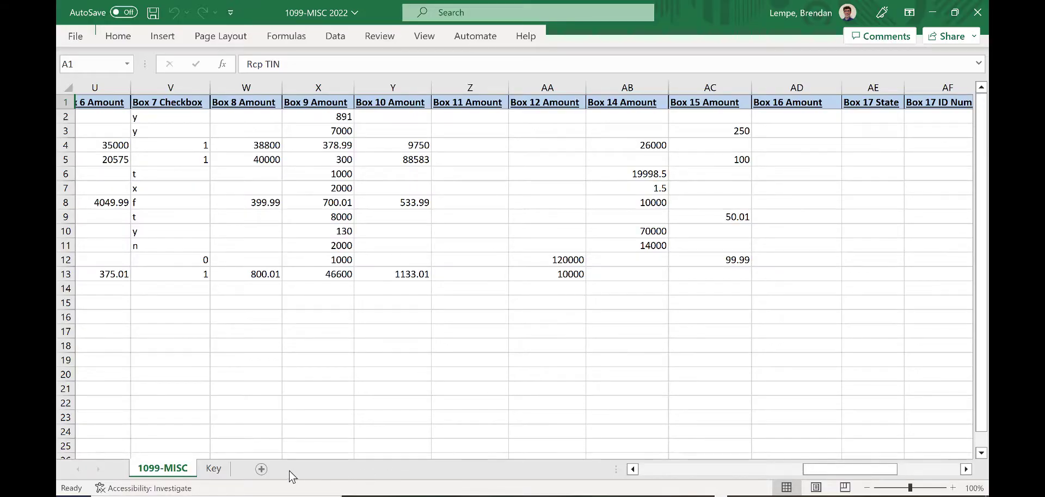
pyautogui.click(214, 470)
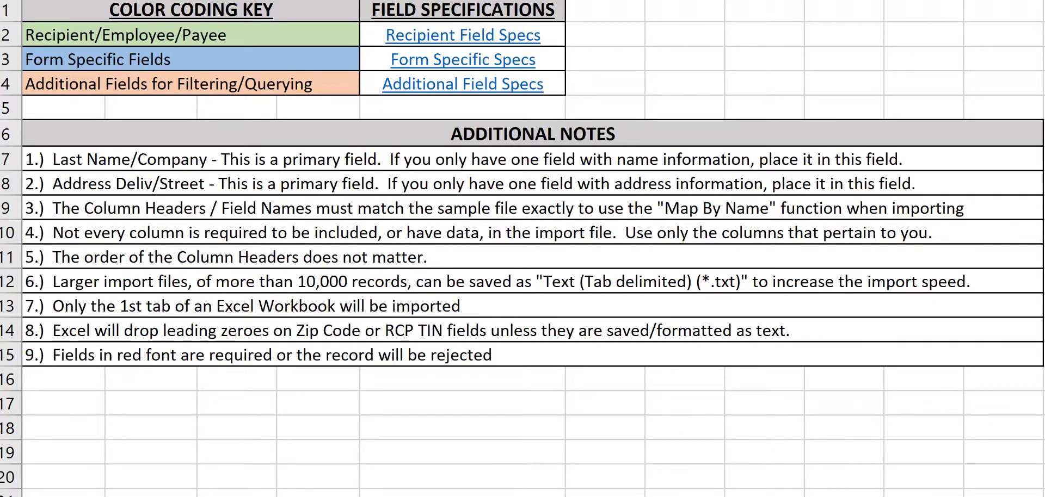
pyautogui.click(190, 10)
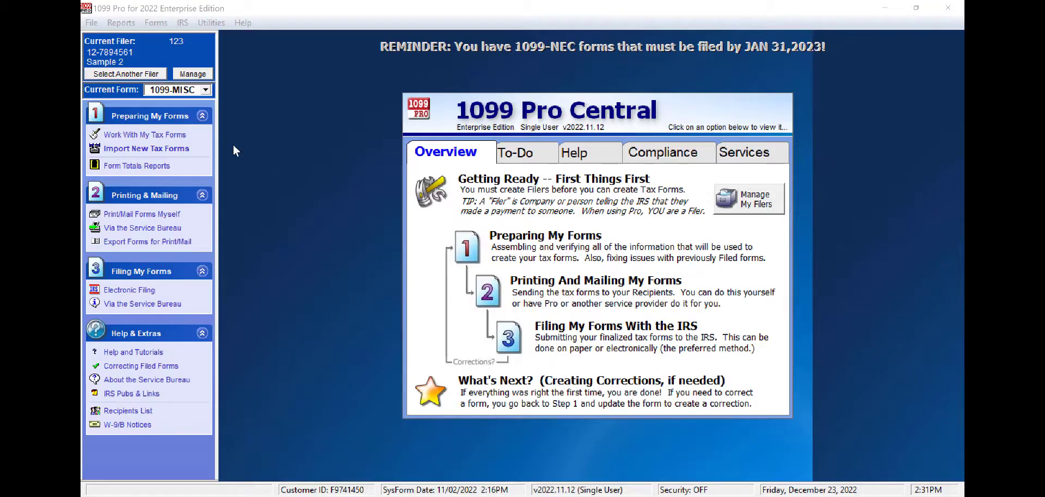
# Step: In 1099 Pro, start a new tax form import from Excel or delimited text with 1099-MISC as the form type
pyautogui.click(174, 154)
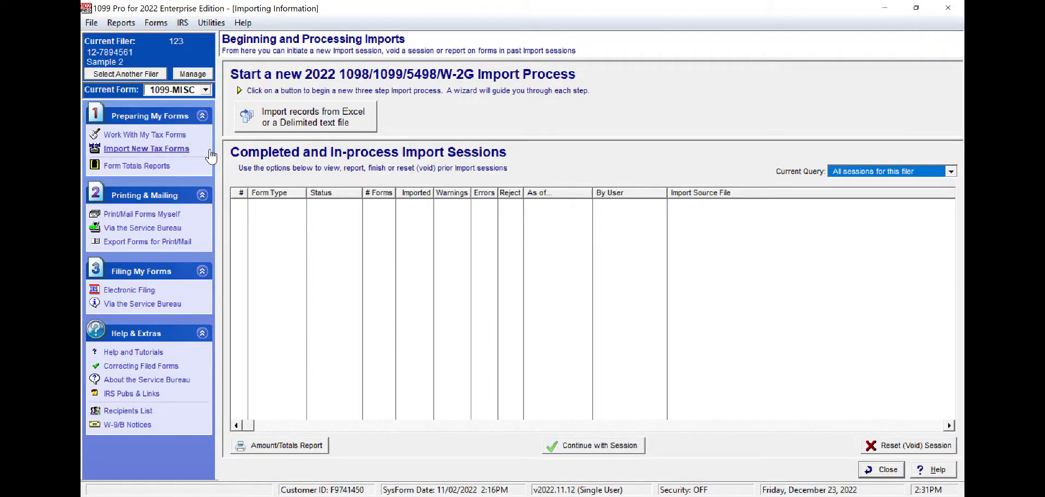
pyautogui.click(367, 121)
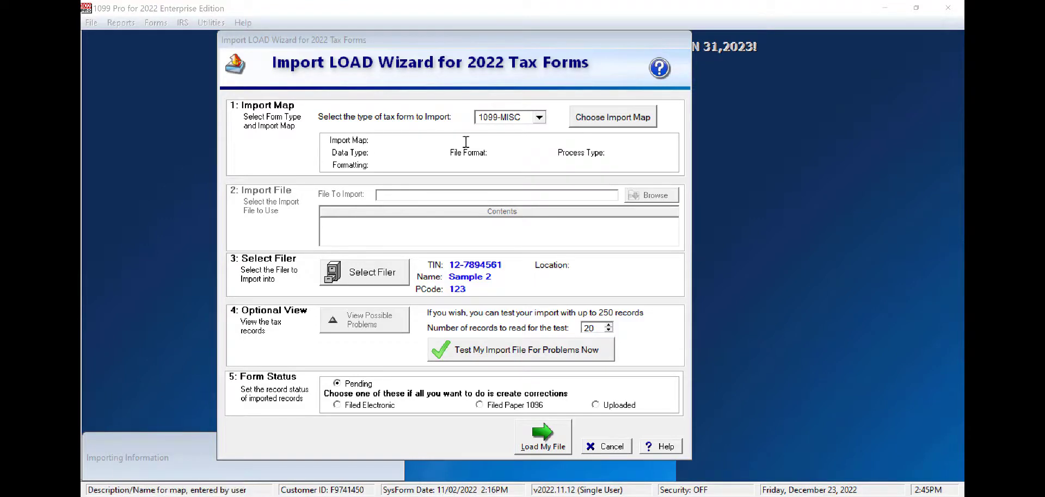
pyautogui.click(538, 118)
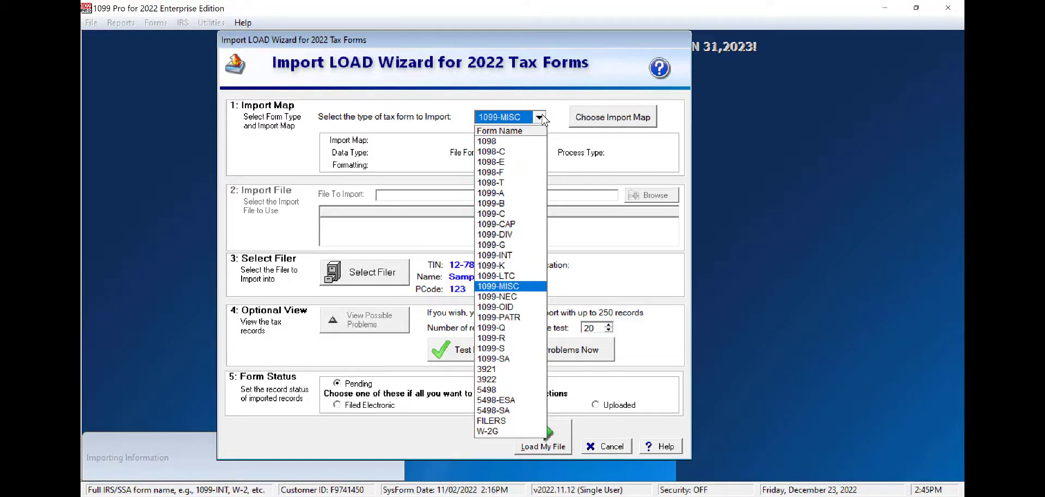
pyautogui.click(526, 286)
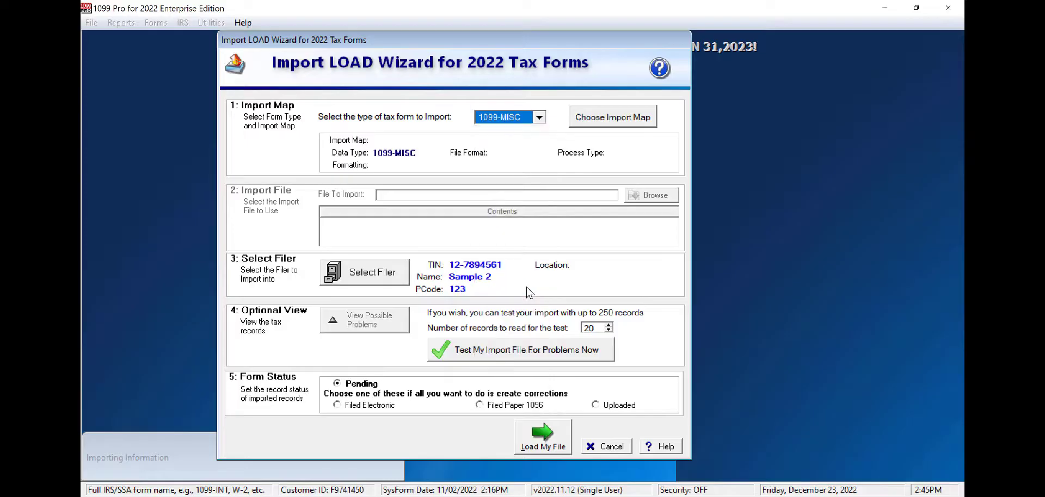
# Step: Filter the import maps by Excel format and Default status, and choose the 2022 Standard Excel 1099-MISC import map
pyautogui.click(652, 126)
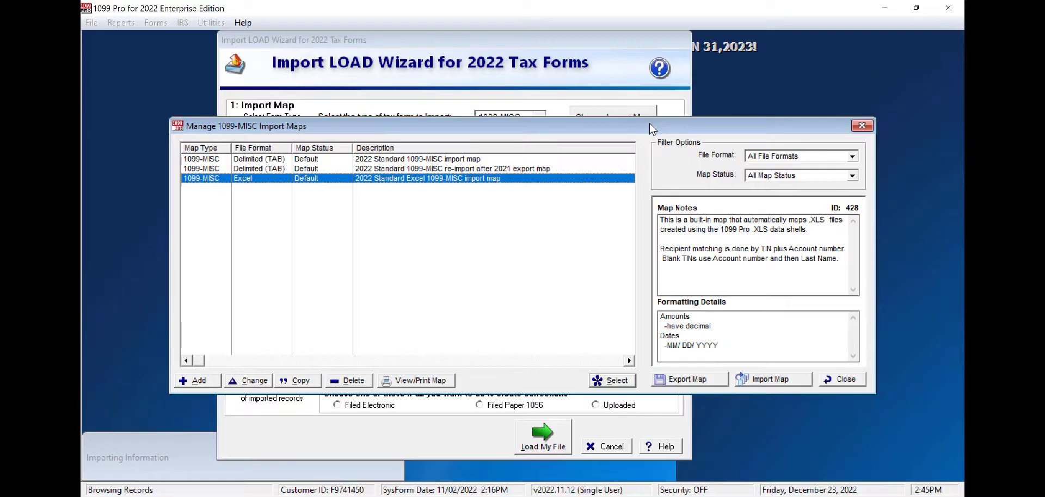
pyautogui.click(853, 158)
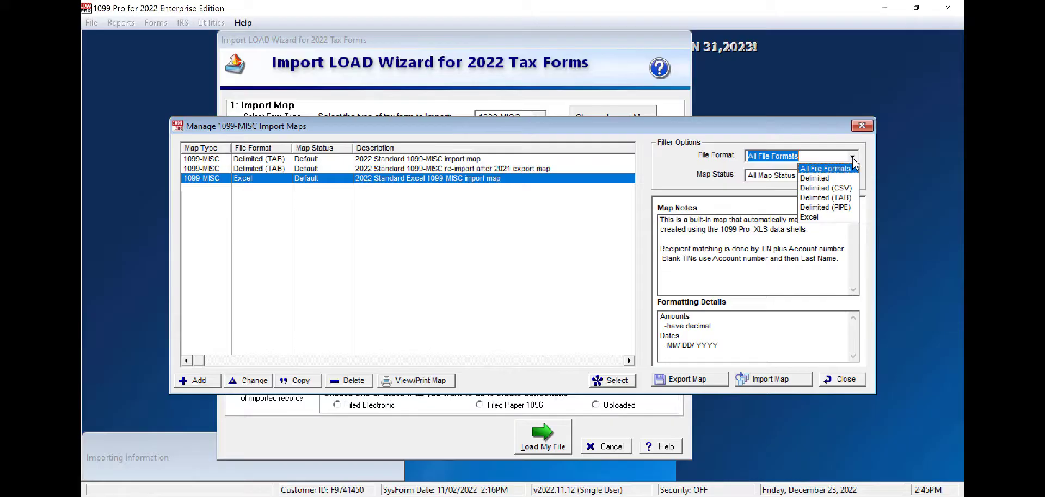
pyautogui.click(849, 217)
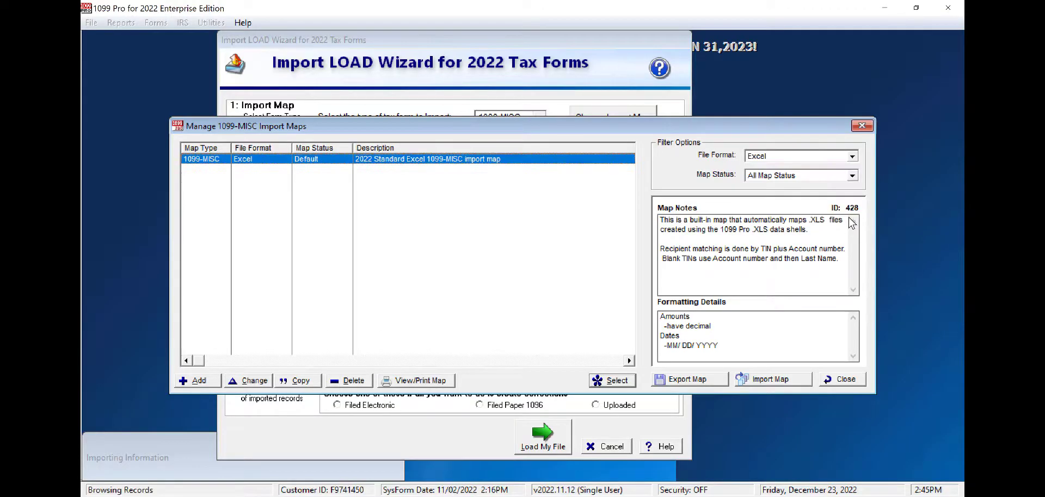
pyautogui.click(852, 175)
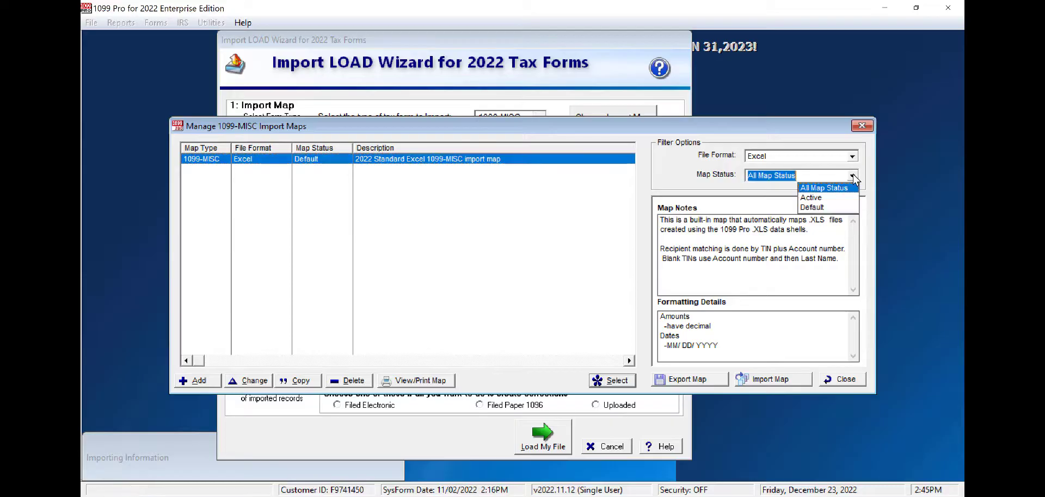
pyautogui.click(849, 208)
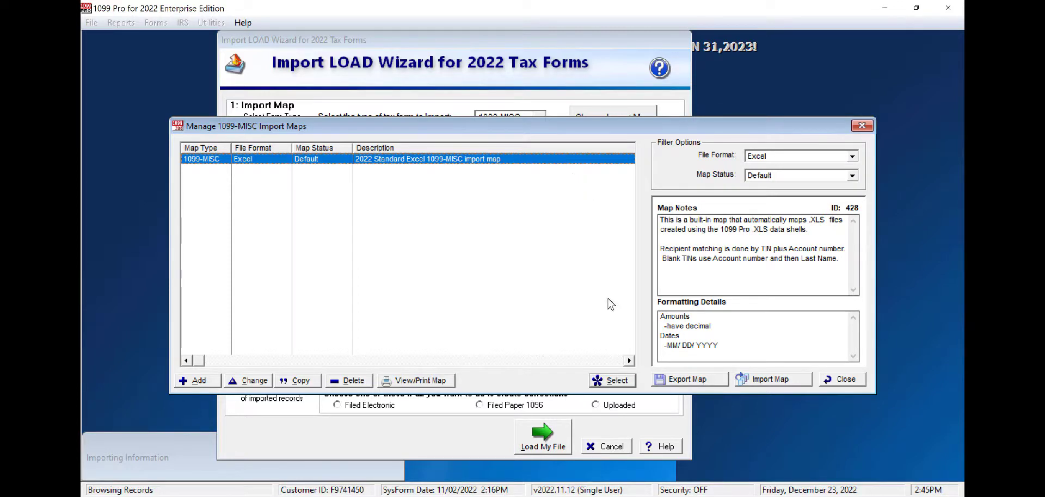
pyautogui.click(611, 387)
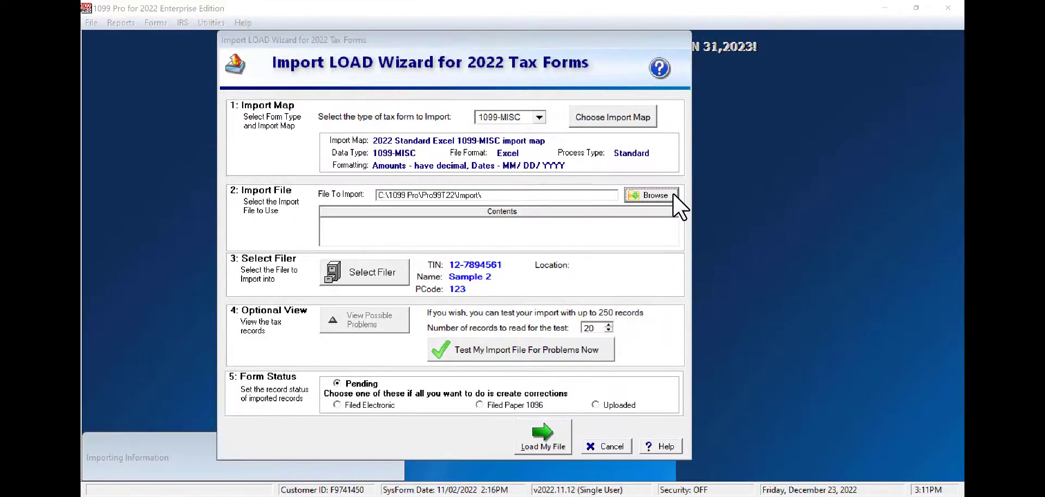
# Step: Choose the 1099-MISC 2022 file from the Sample XLS Files folder as the file to import
pyautogui.click(672, 195)
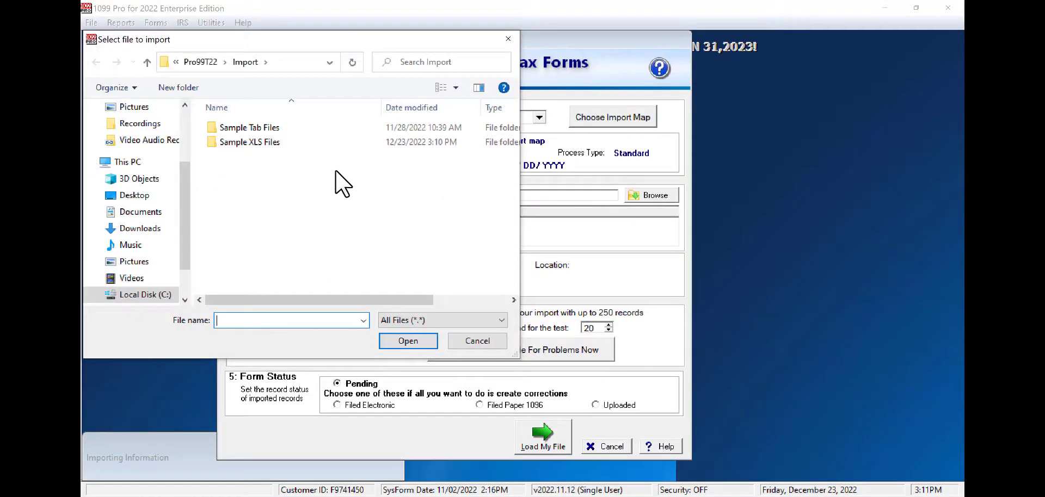
pyautogui.doubleClick(293, 143)
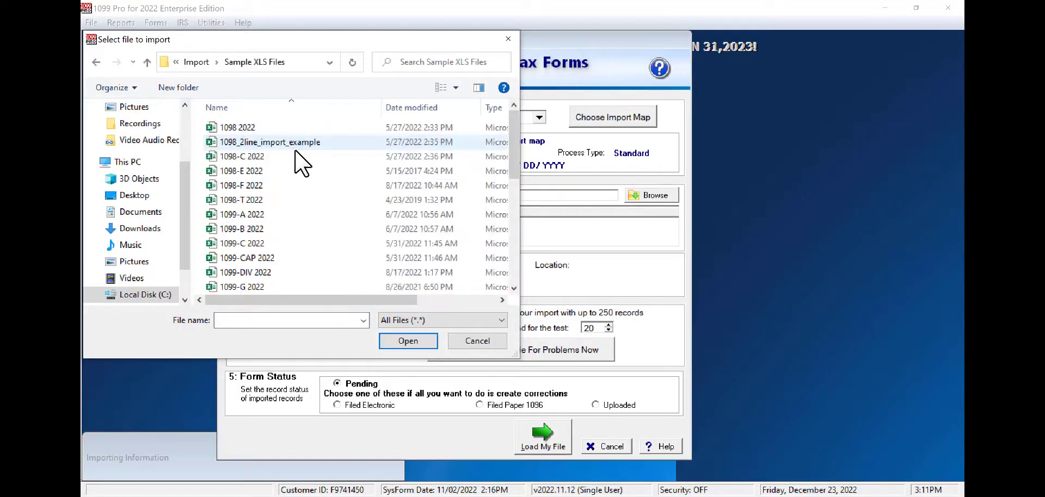
pyautogui.scroll(-2, 313, 220)
pyautogui.scroll(-1, 315, 230)
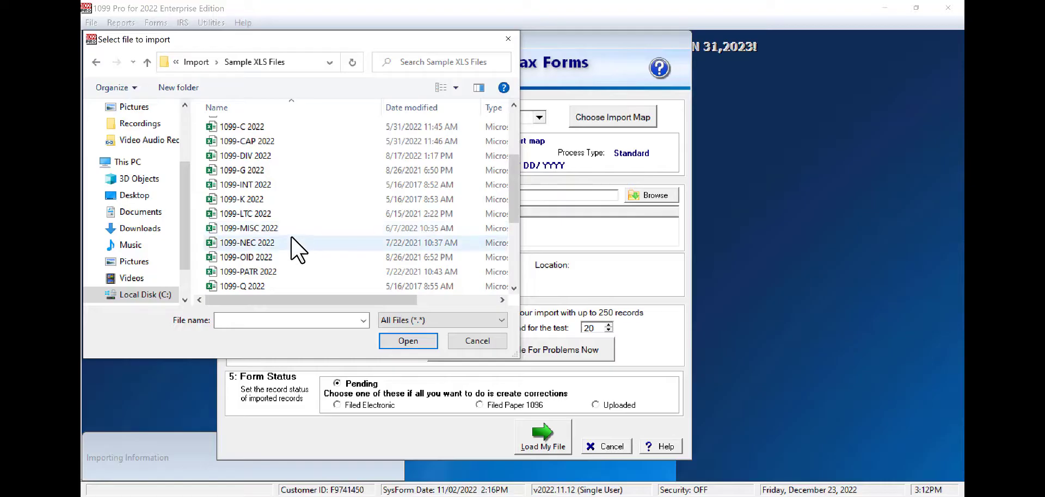
pyautogui.click(289, 228)
pyautogui.doubleClick(280, 229)
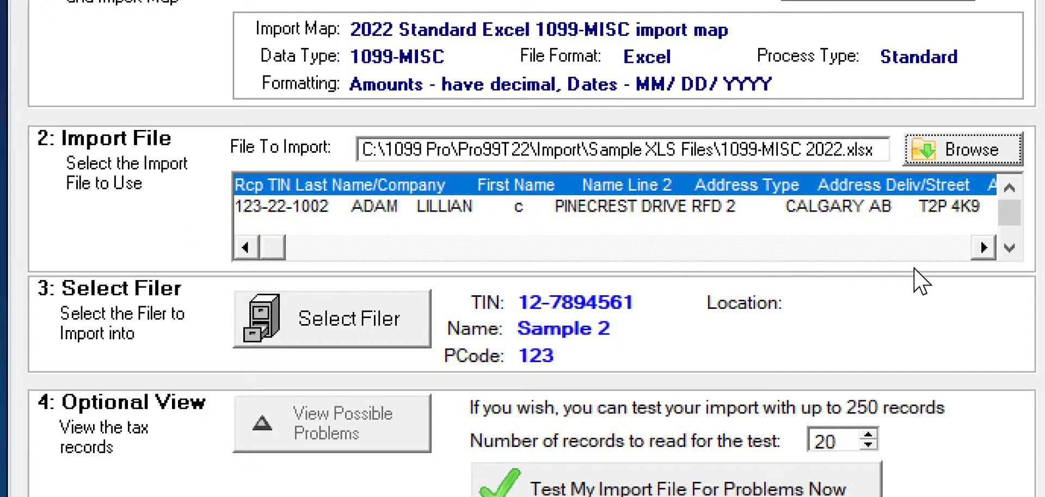
# Step: Check the columns and recipient records in the contents preview of the import file
pyautogui.click(977, 256)
pyautogui.click(978, 254)
pyautogui.click(978, 253)
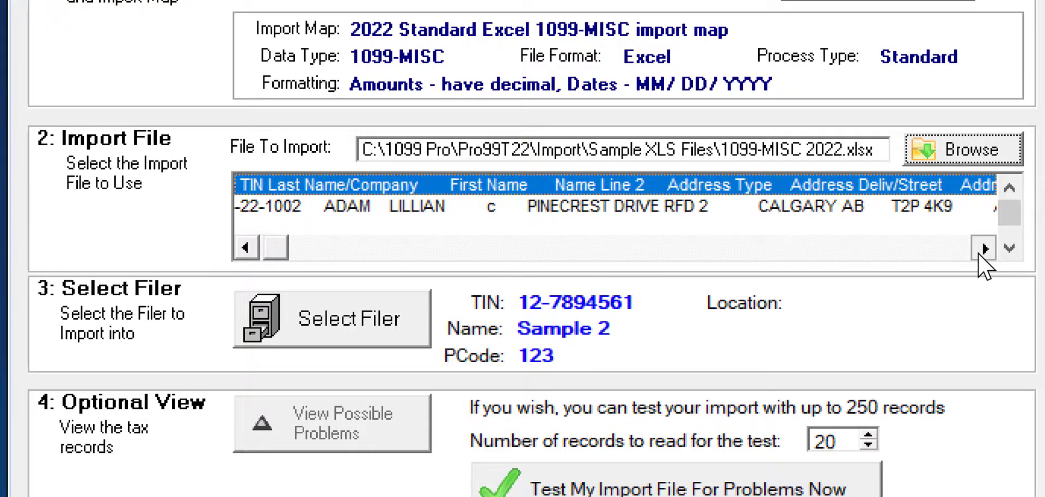
pyautogui.scroll(-1, 856, 216)
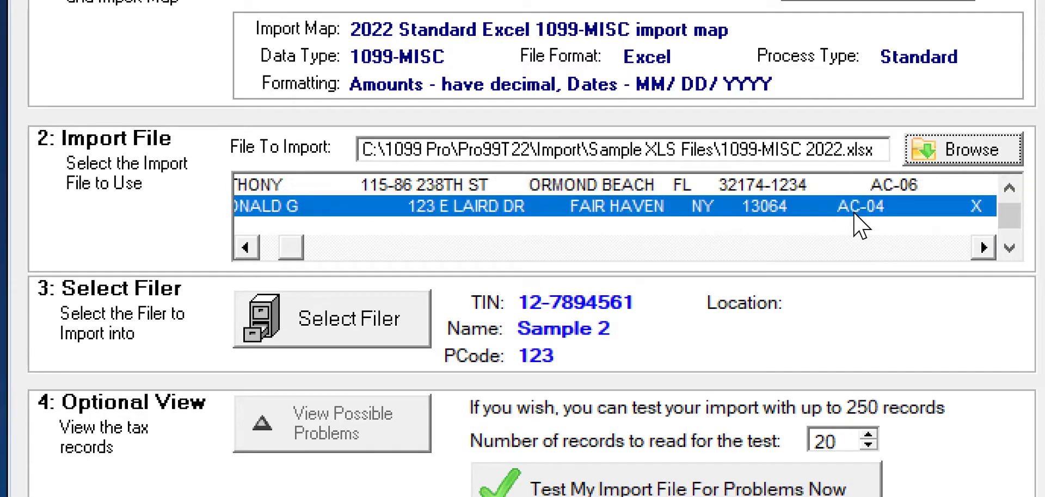
pyautogui.scroll(-1, 843, 221)
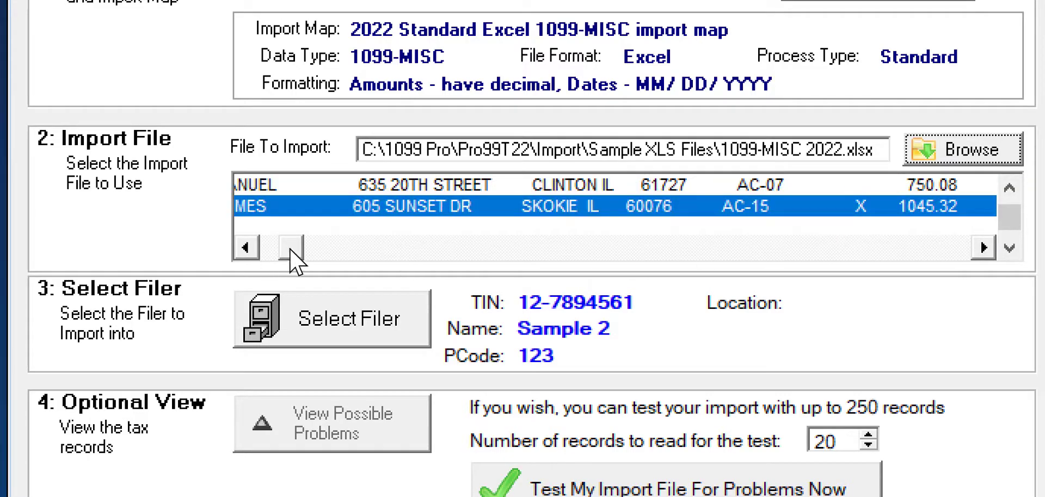
pyautogui.moveTo(291, 248); pyautogui.dragTo(270, 252)
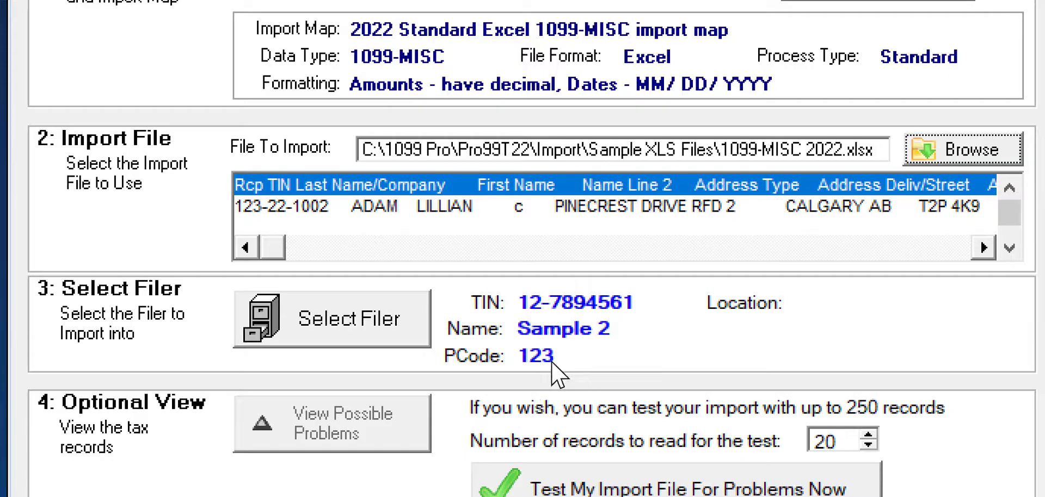
# Step: Choose Sample 2 as the filer to import into, and test the import file for problems with 20 records
pyautogui.click(422, 345)
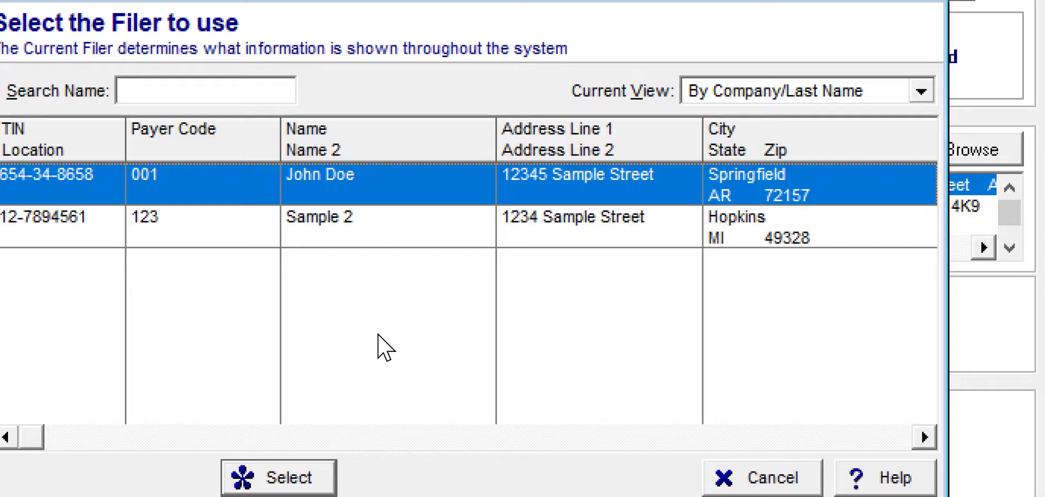
pyautogui.click(420, 230)
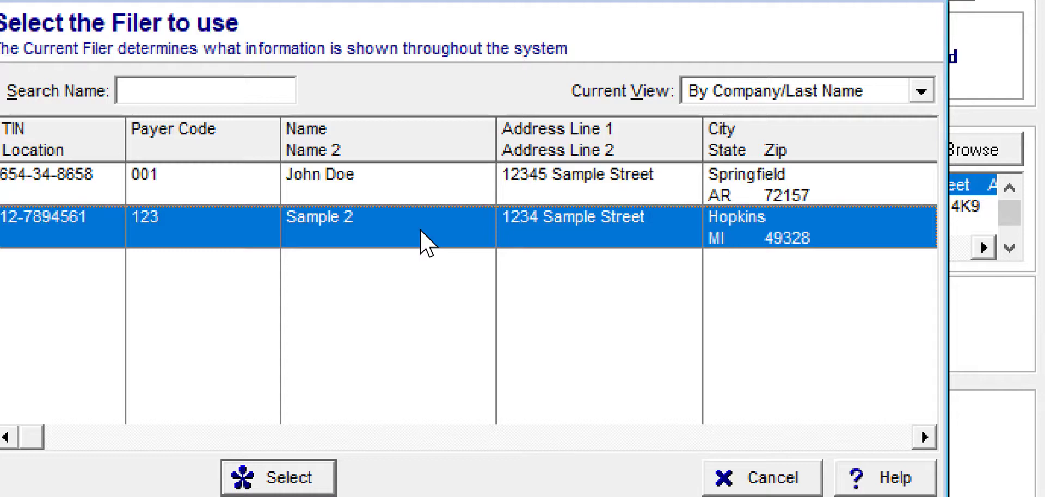
pyautogui.click(322, 478)
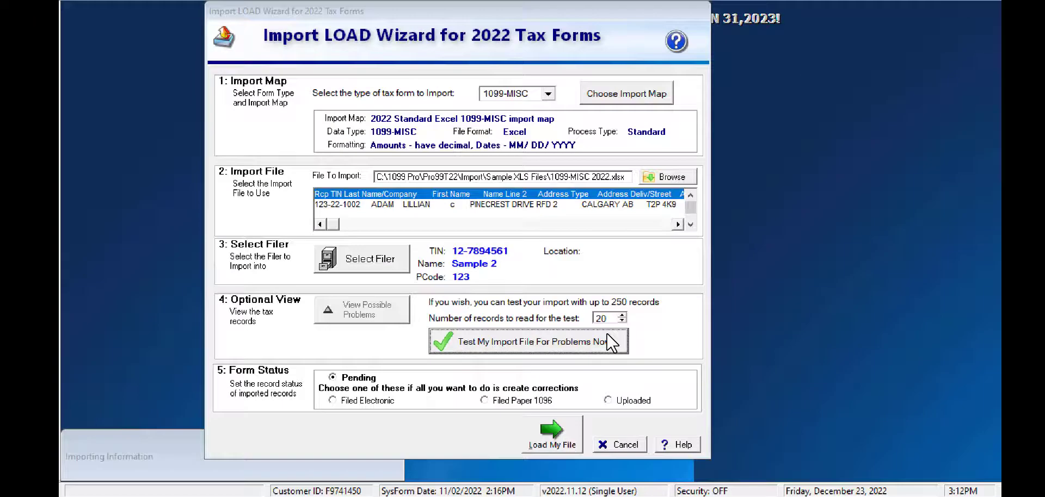
pyautogui.click(716, 280)
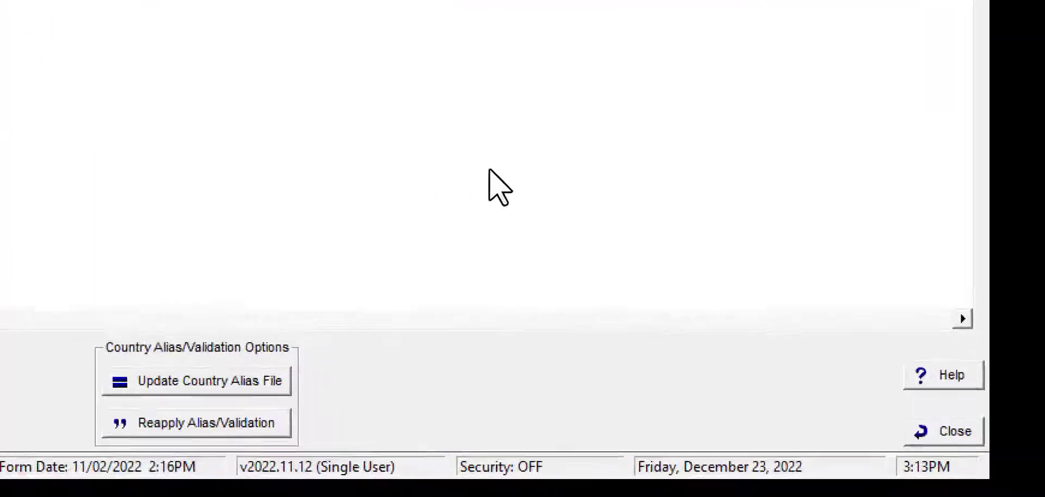
pyautogui.click(977, 432)
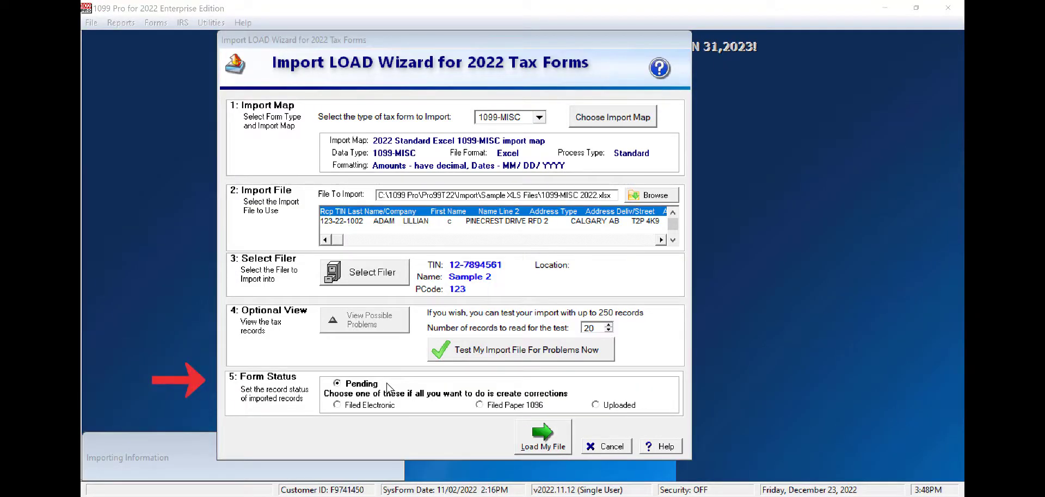
# Step: Load the import file with the Pending form status and continue with posting the session, skipping the summary report
pyautogui.click(543, 438)
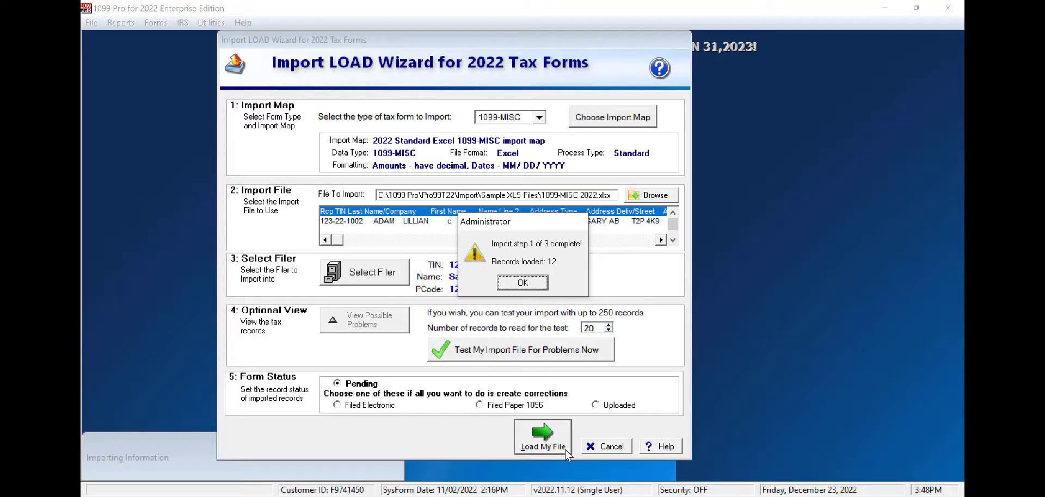
pyautogui.click(540, 288)
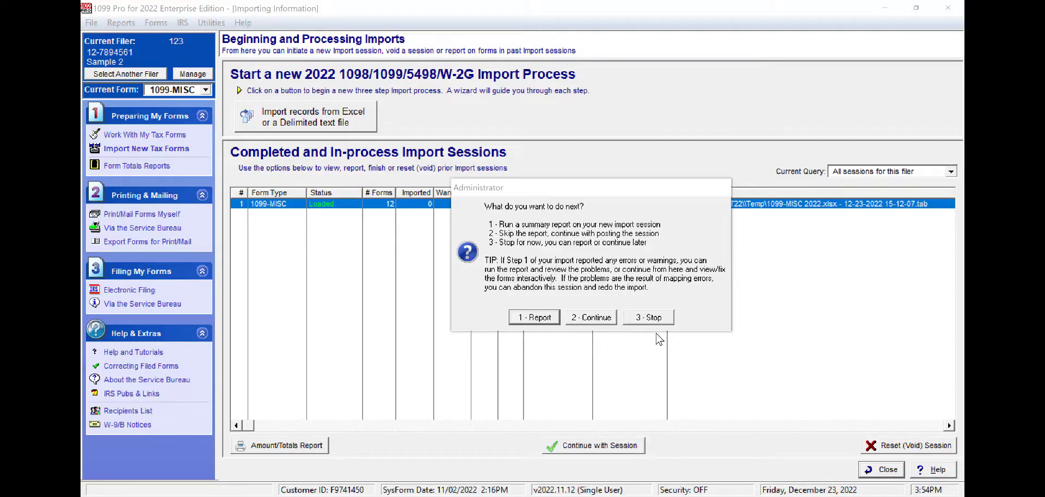
pyautogui.click(595, 325)
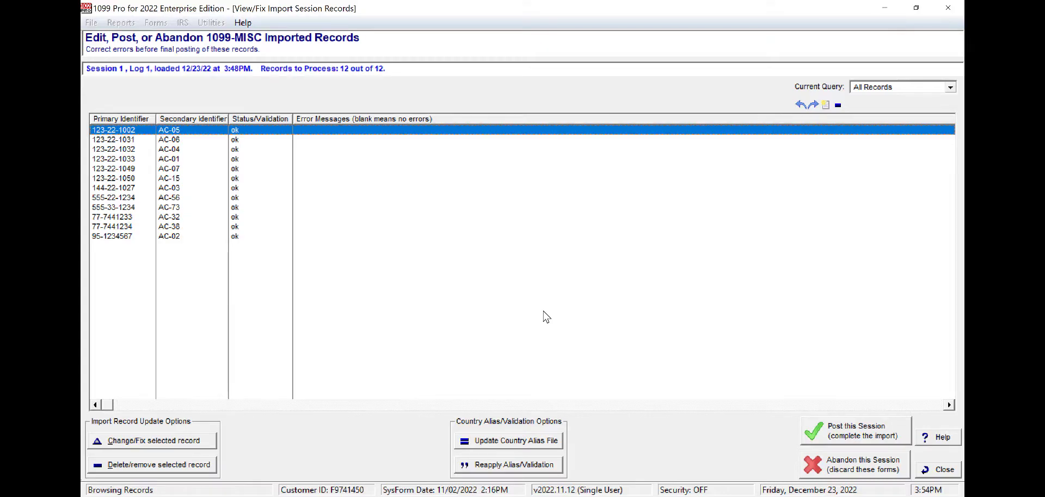
# Step: Post the import session, matching and updating the Recipient List from the import file, and choose to view the newly imported 1099-MISC records
pyautogui.click(905, 444)
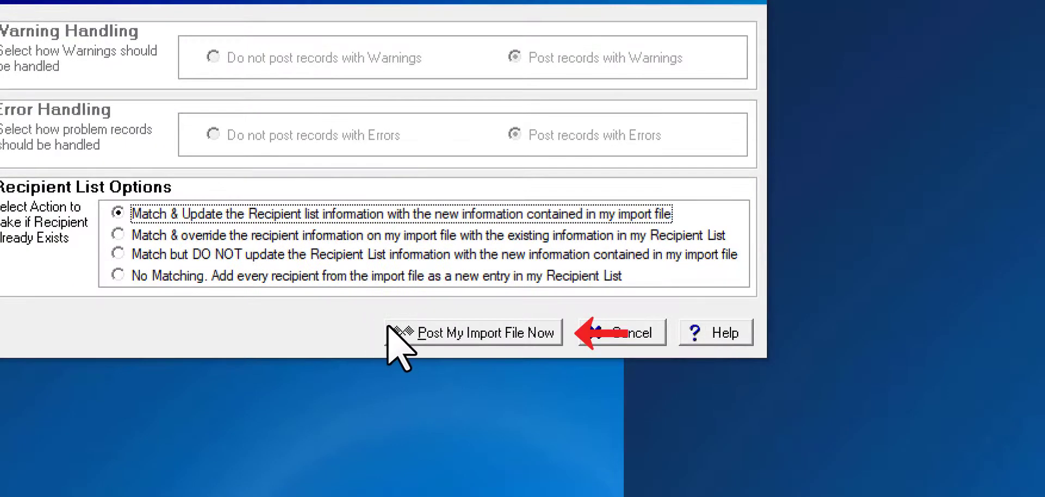
pyautogui.click(410, 336)
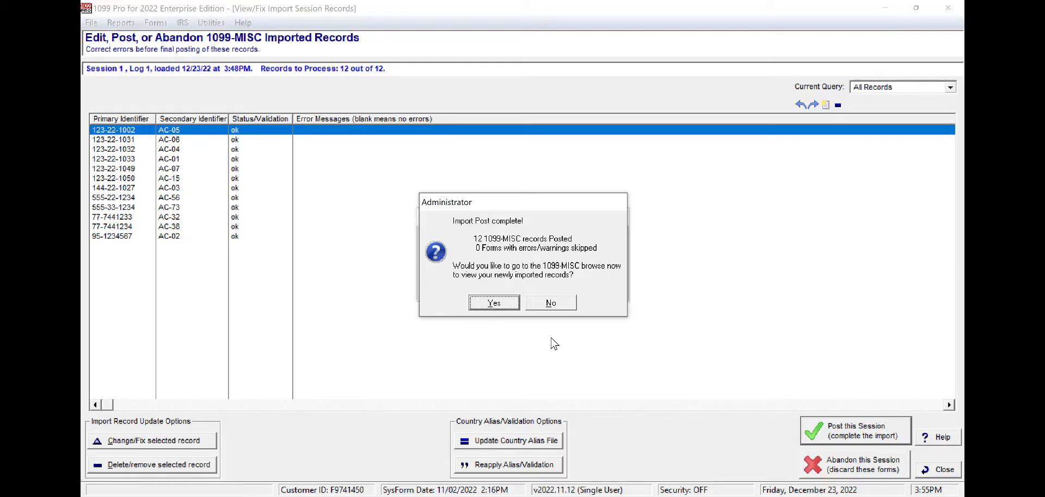
pyautogui.click(507, 307)
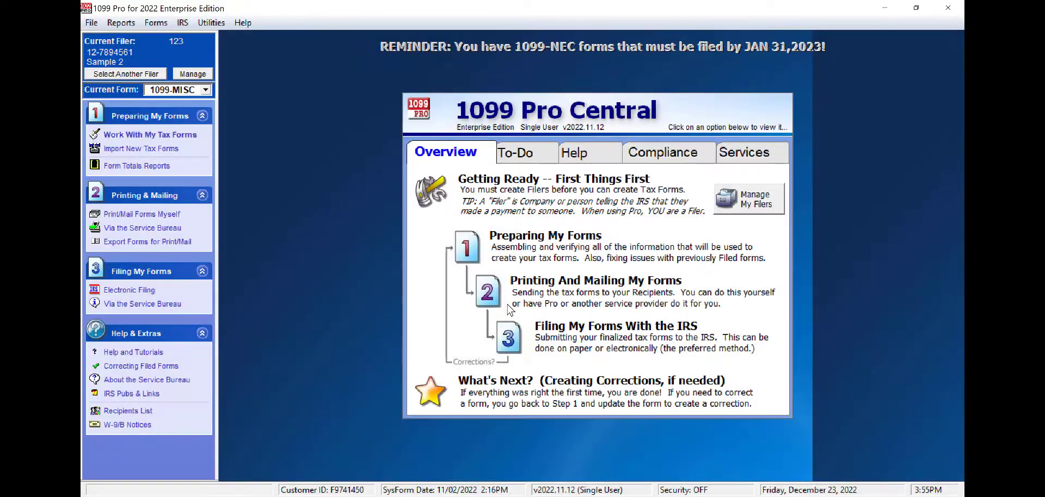